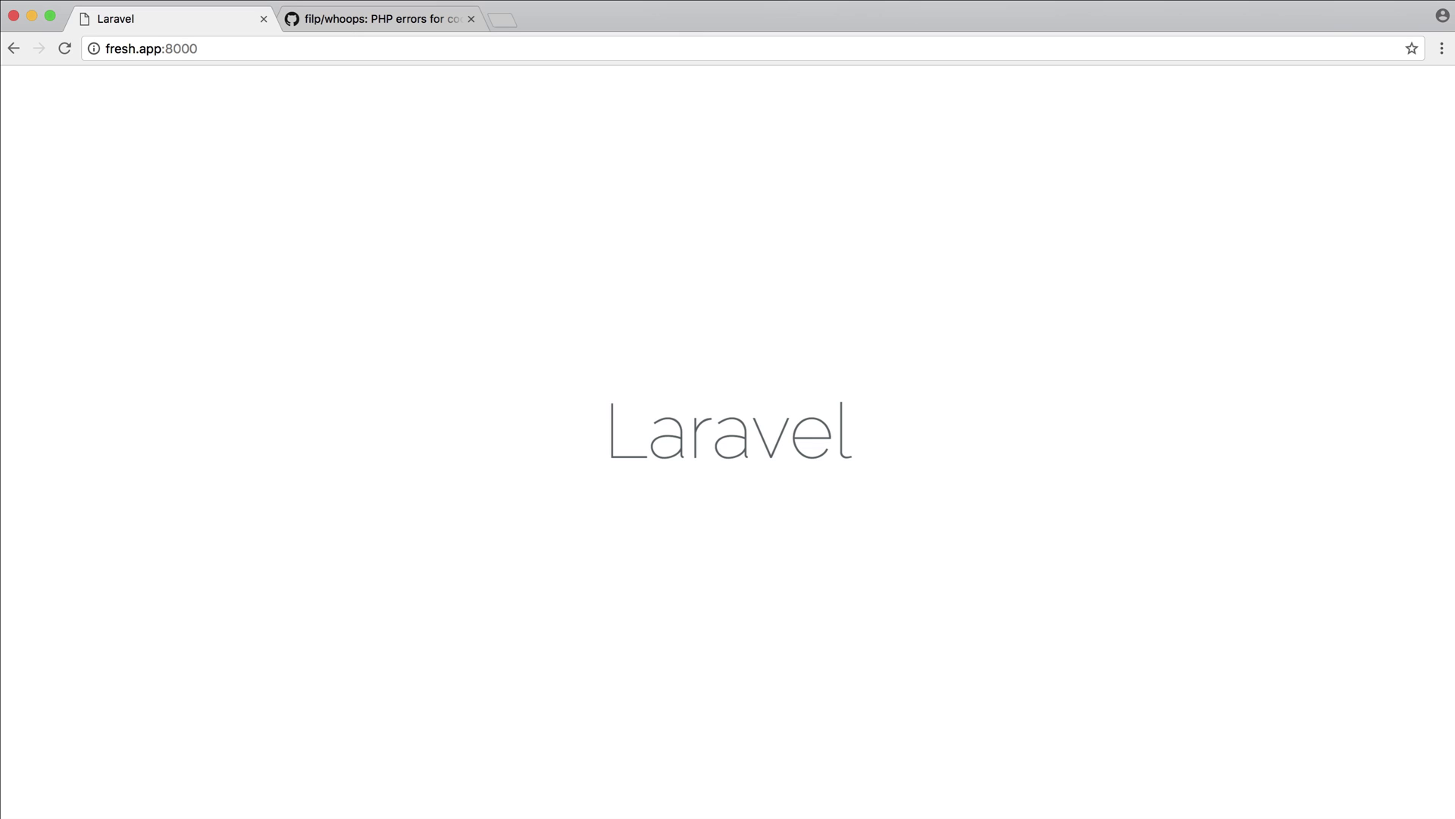
Switch to the filp/whoops GitHub repository tab
left_click(376, 19)
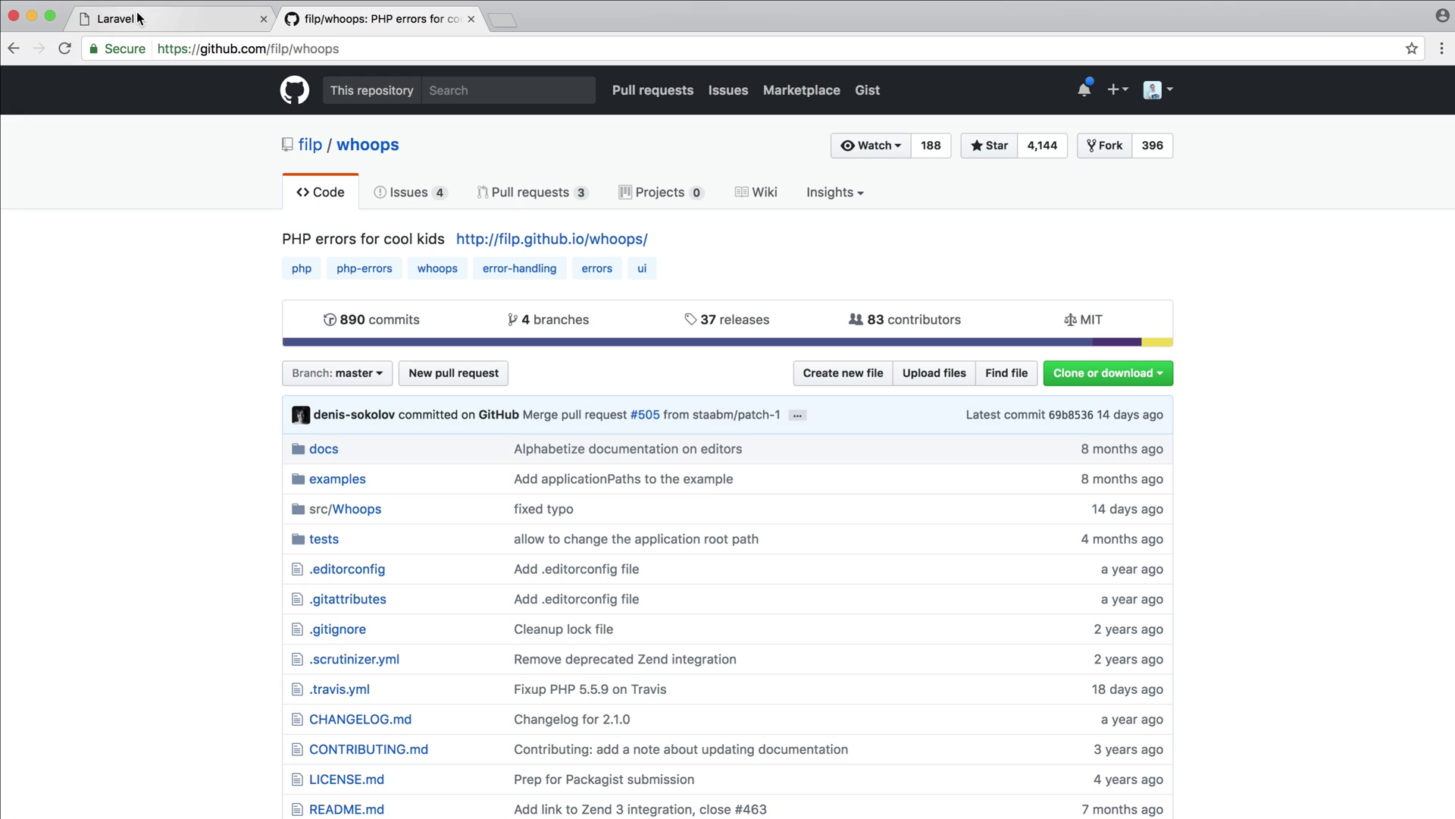
Close the whoops tab, then change the root route's view to 'welcomea' in web.php and save
left_click(471, 18)
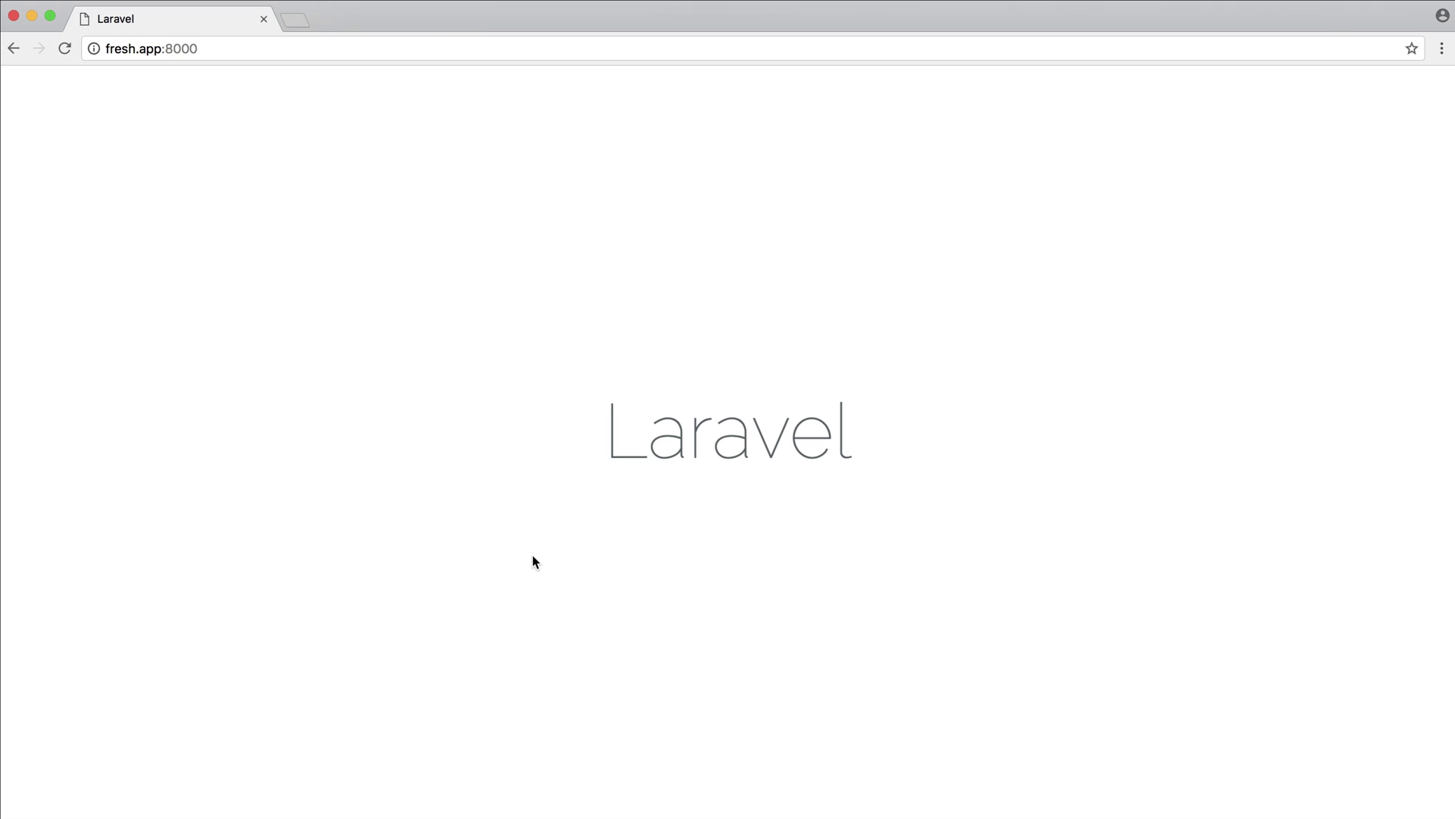
key("super+Tab")
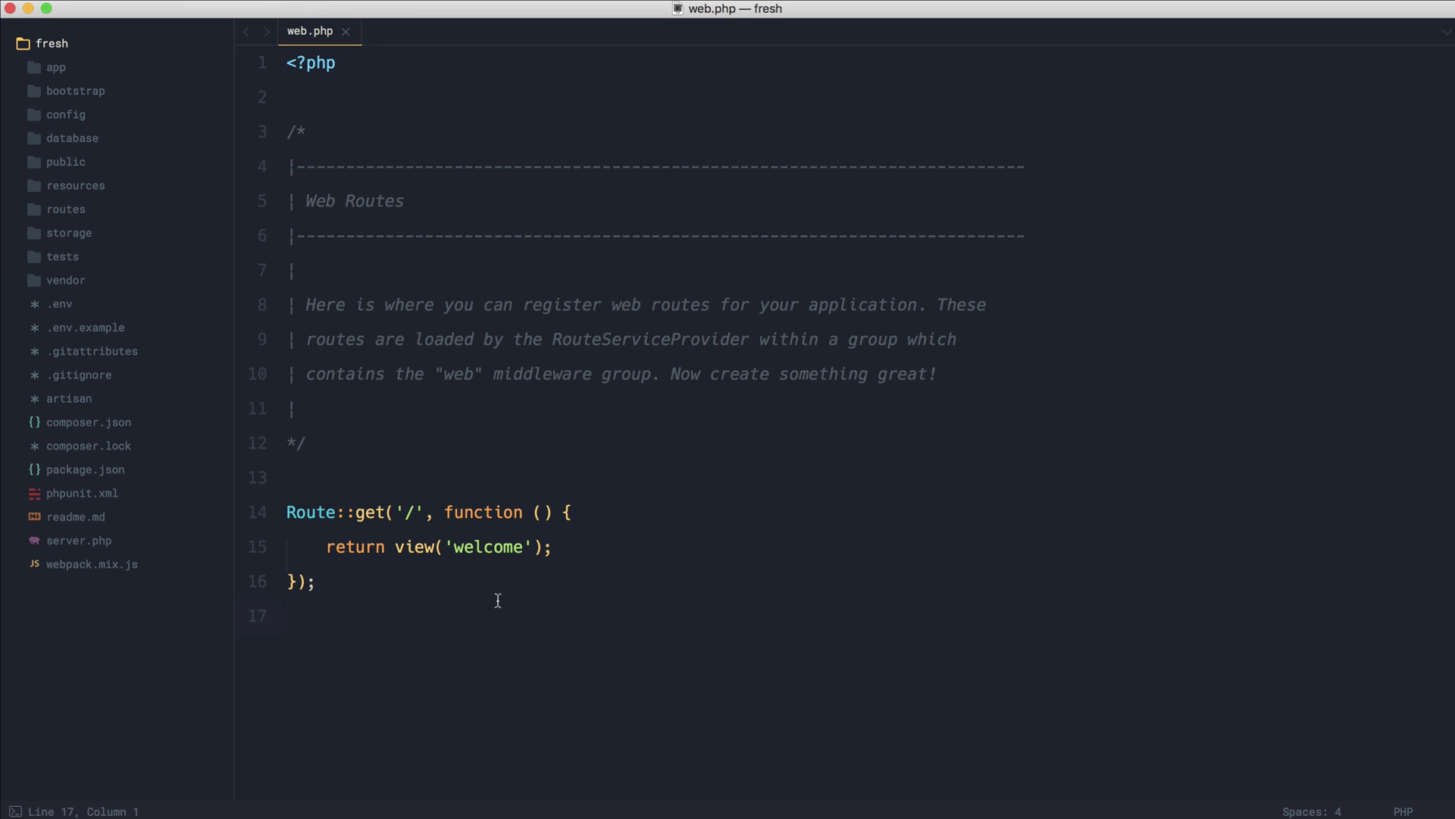
left_click(533, 547)
type("a")
key("super+s")
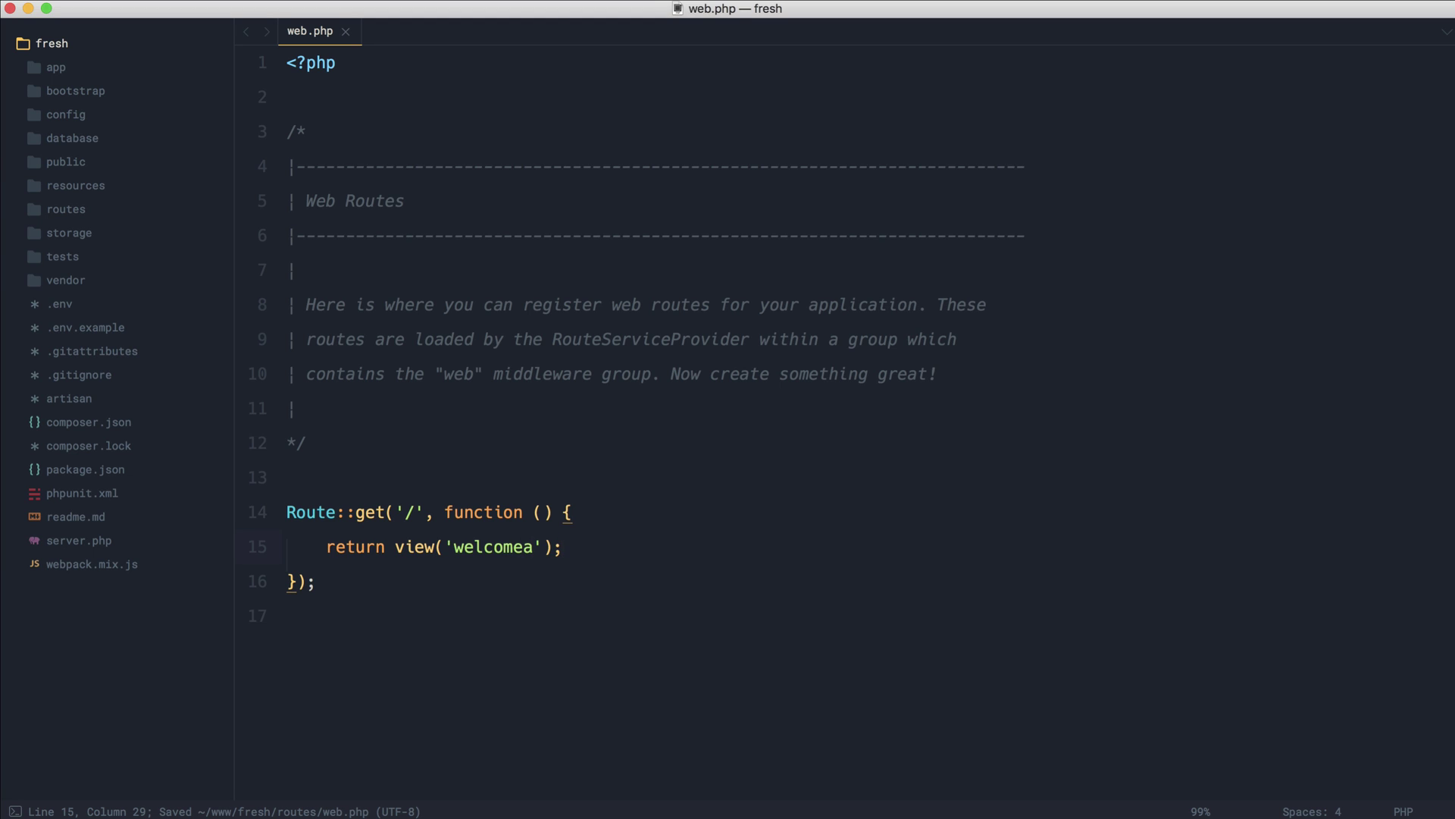
Reload fresh.app:8000 and highlight the 'View [welcomea] not found' exception header
key("super+Tab")
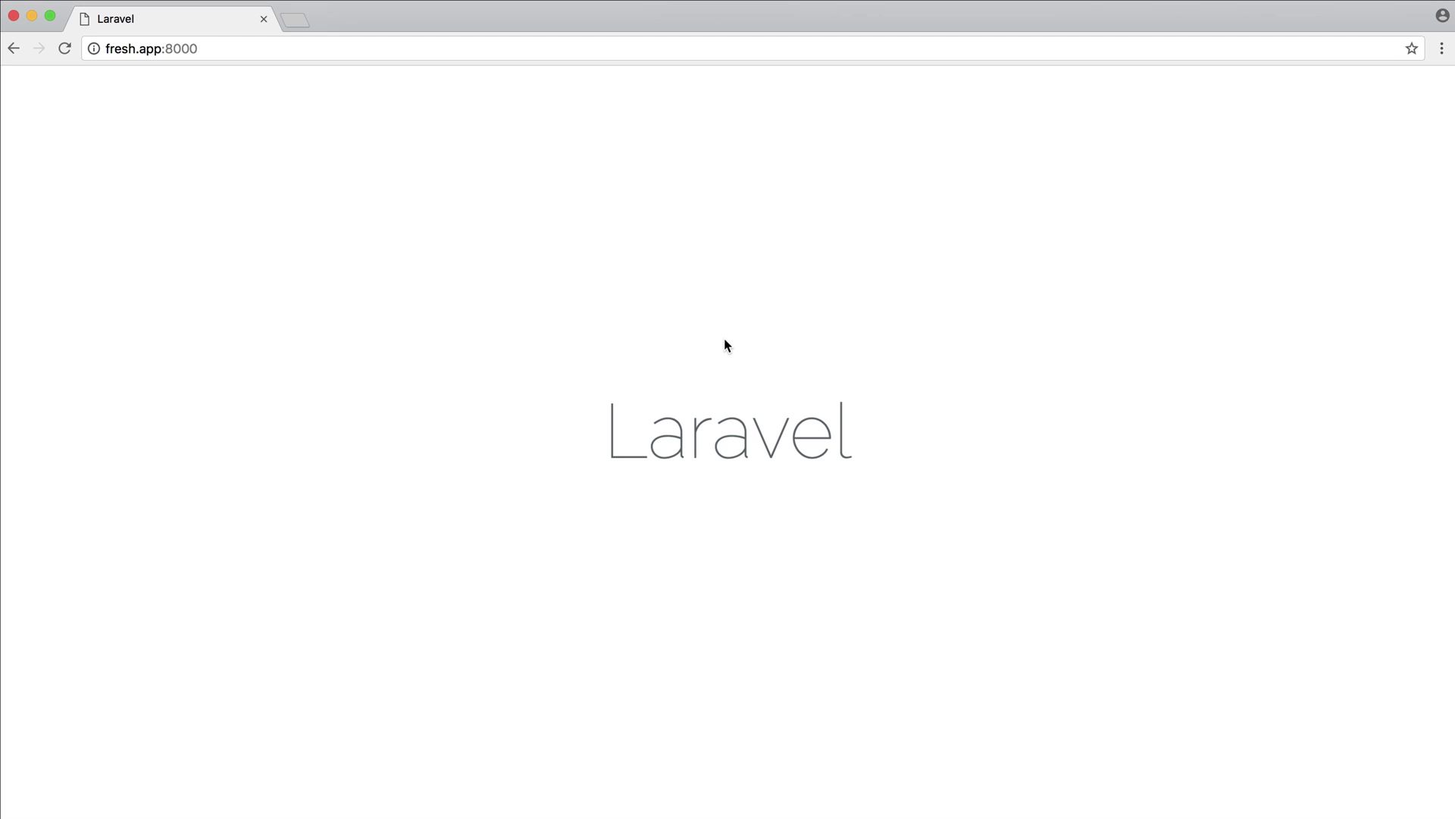
key("super+r")
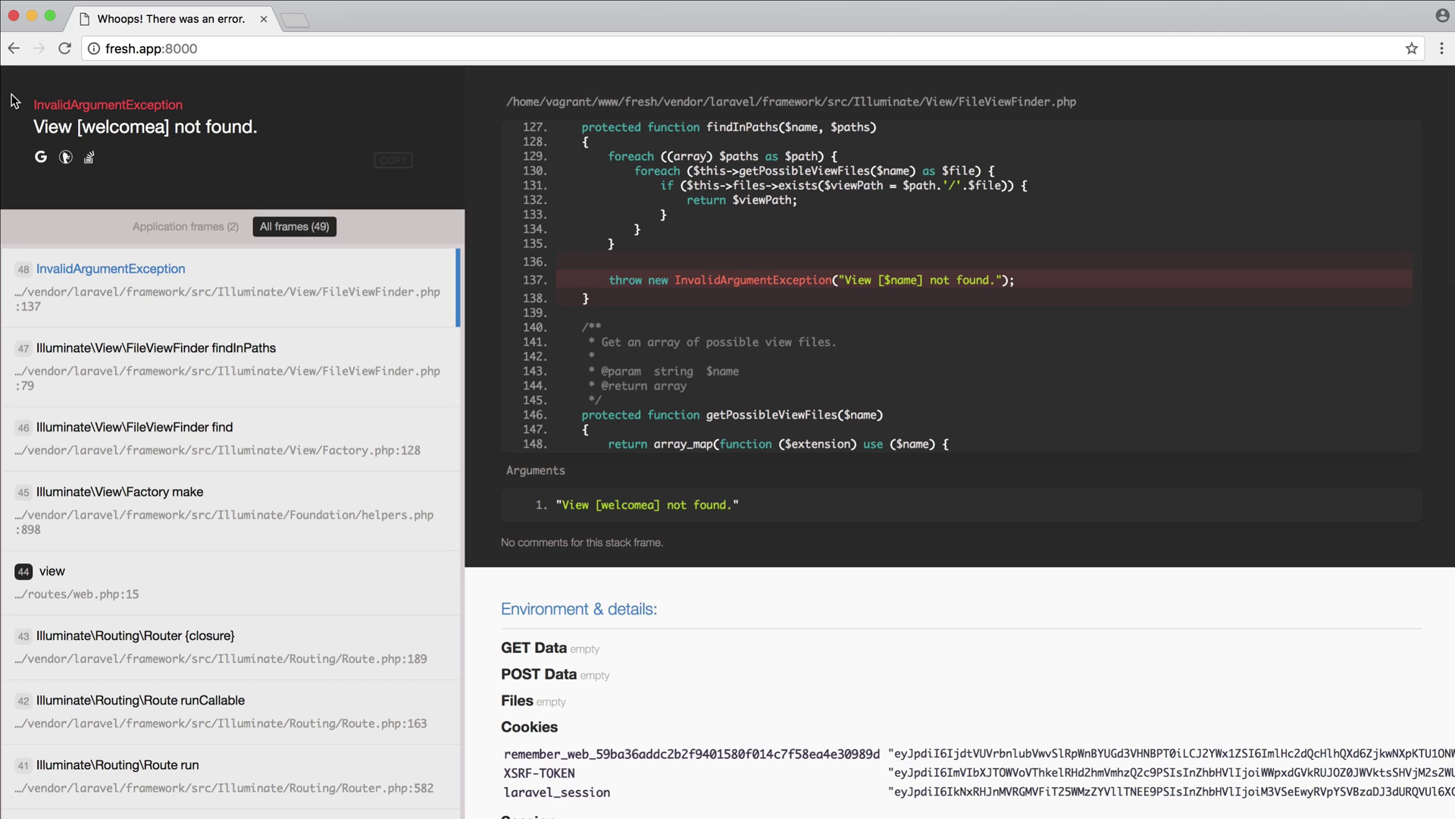
left_click_drag(15, 100, 298, 139)
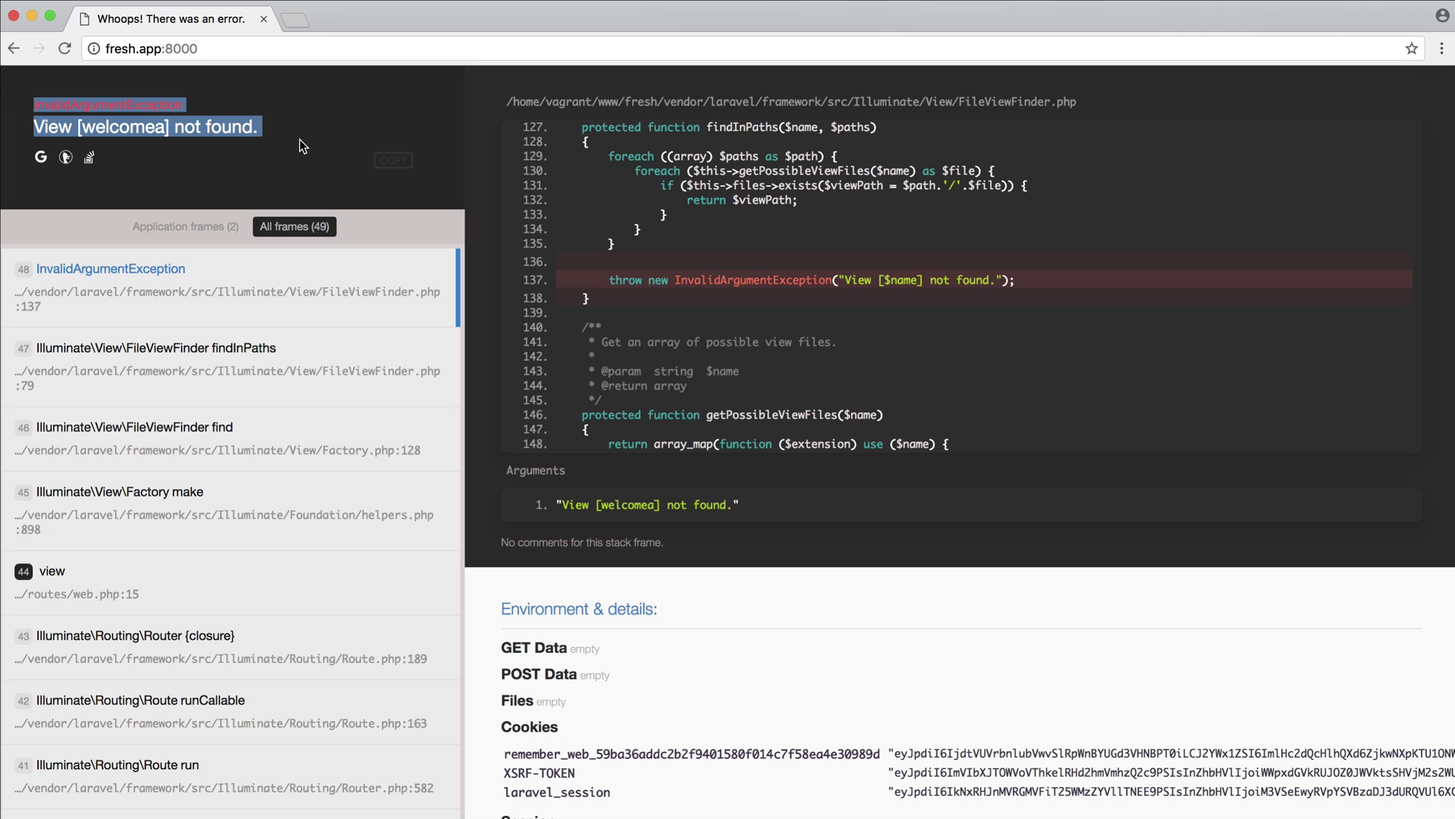
left_click(299, 139)
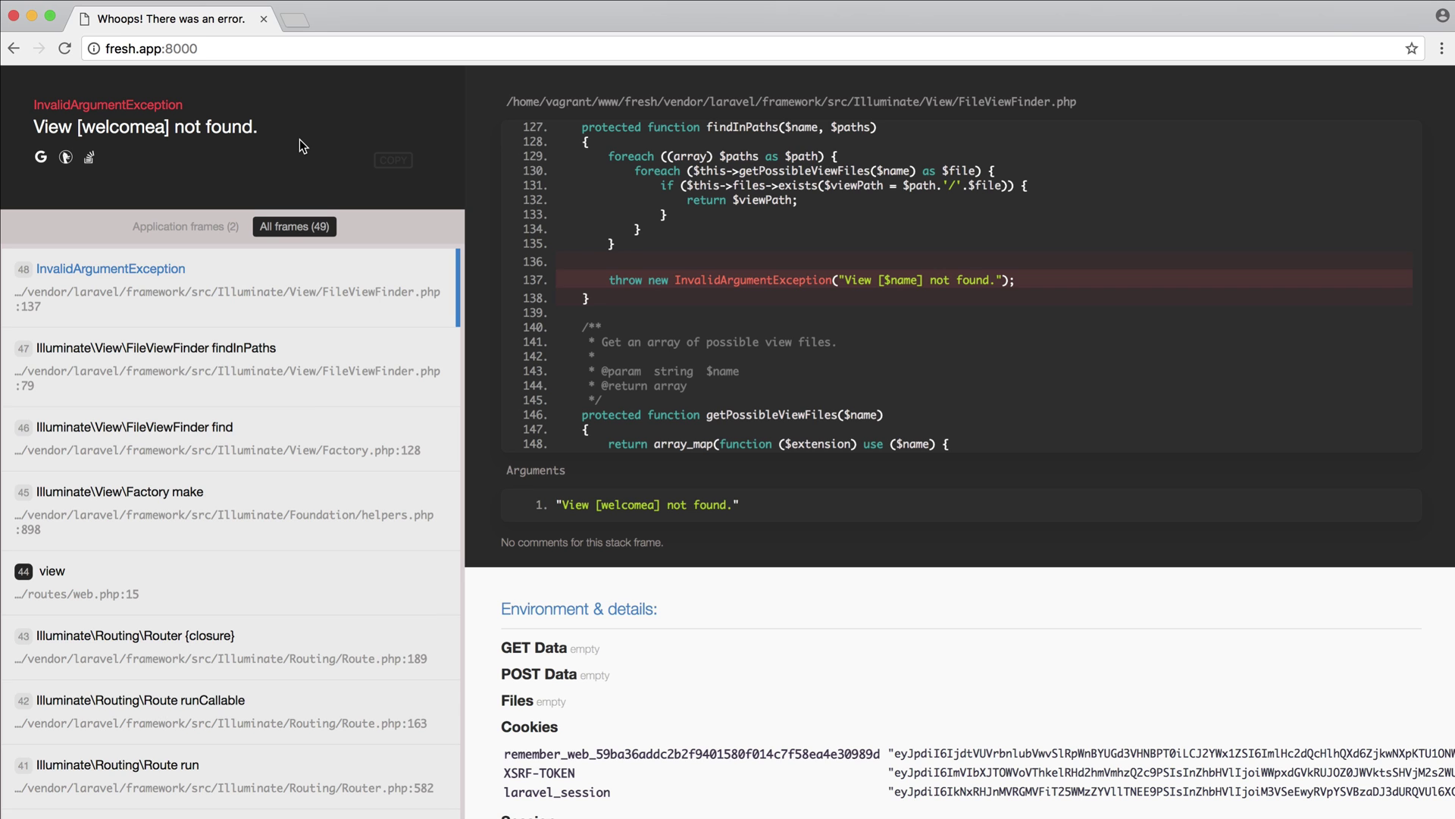
scroll(255, 365, "down", 3)
scroll(238, 405, "down", 3)
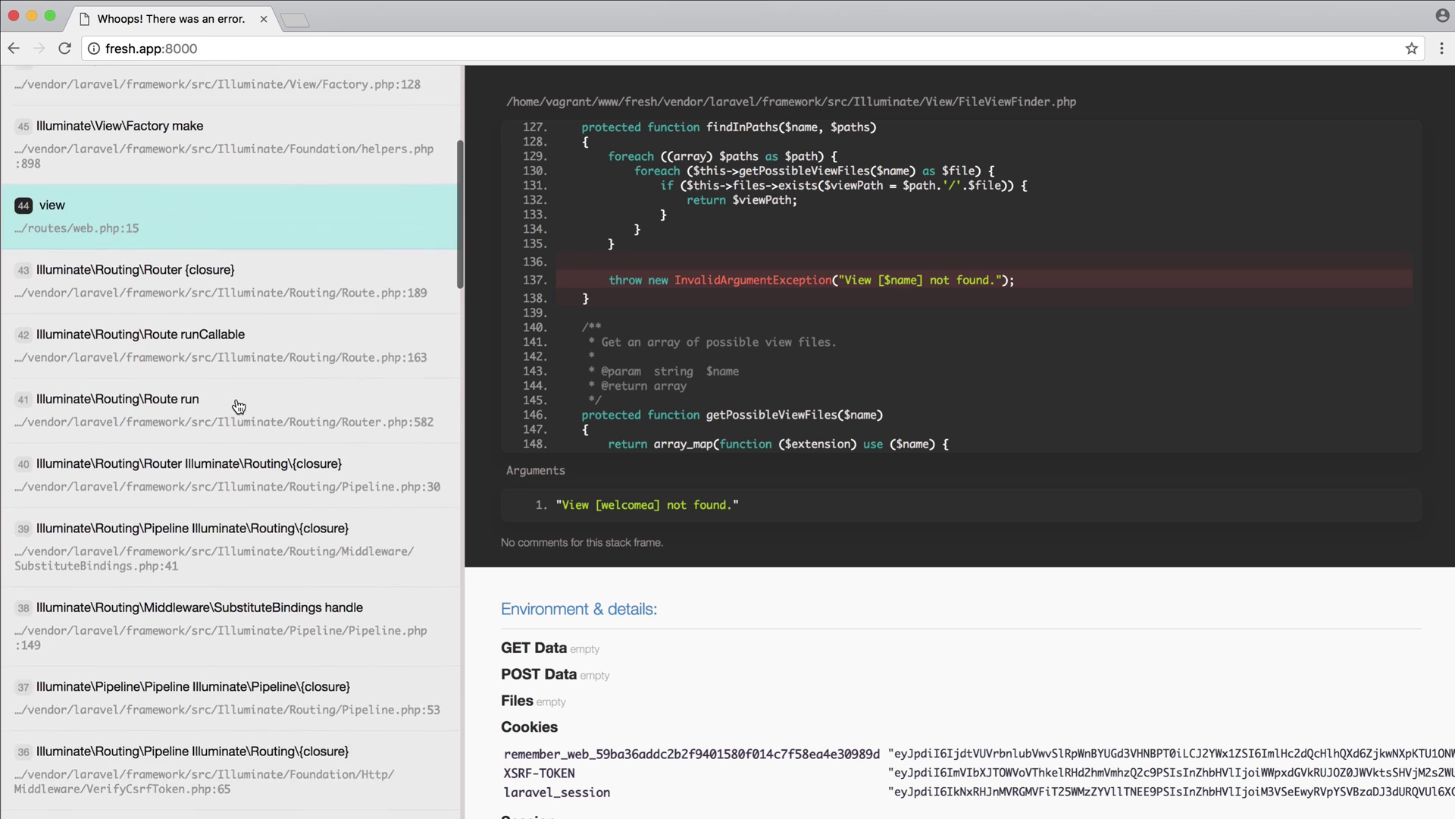
scroll(237, 404, "down", 4)
scroll(236, 404, "down", 4)
scroll(238, 405, "down", 4)
scroll(236, 405, "down", 4)
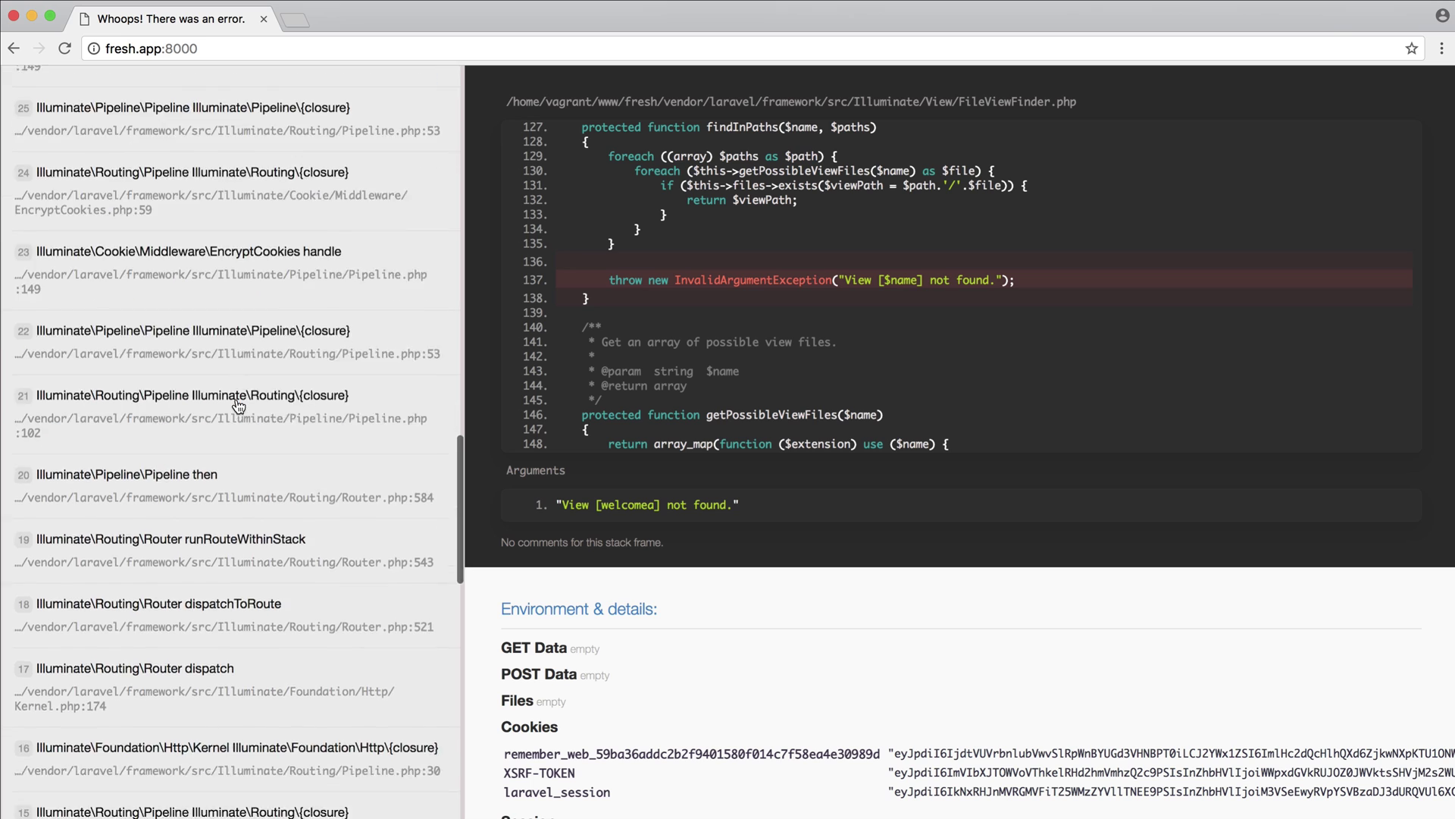
scroll(237, 405, "up", 4)
scroll(237, 405, "up", 4)
scroll(237, 404, "up", 4)
scroll(237, 404, "up", 3)
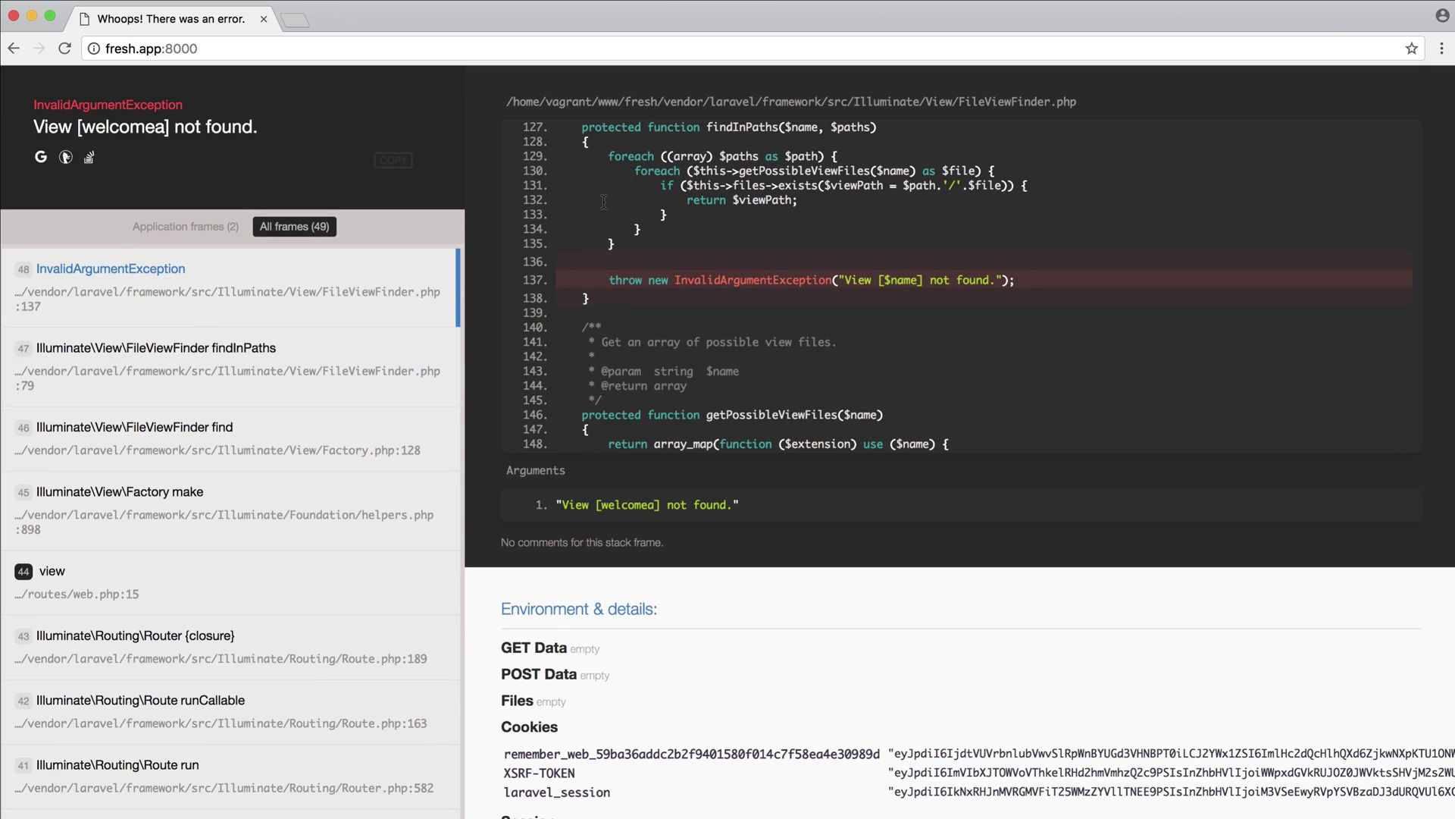
left_click_drag(605, 281, 1017, 279)
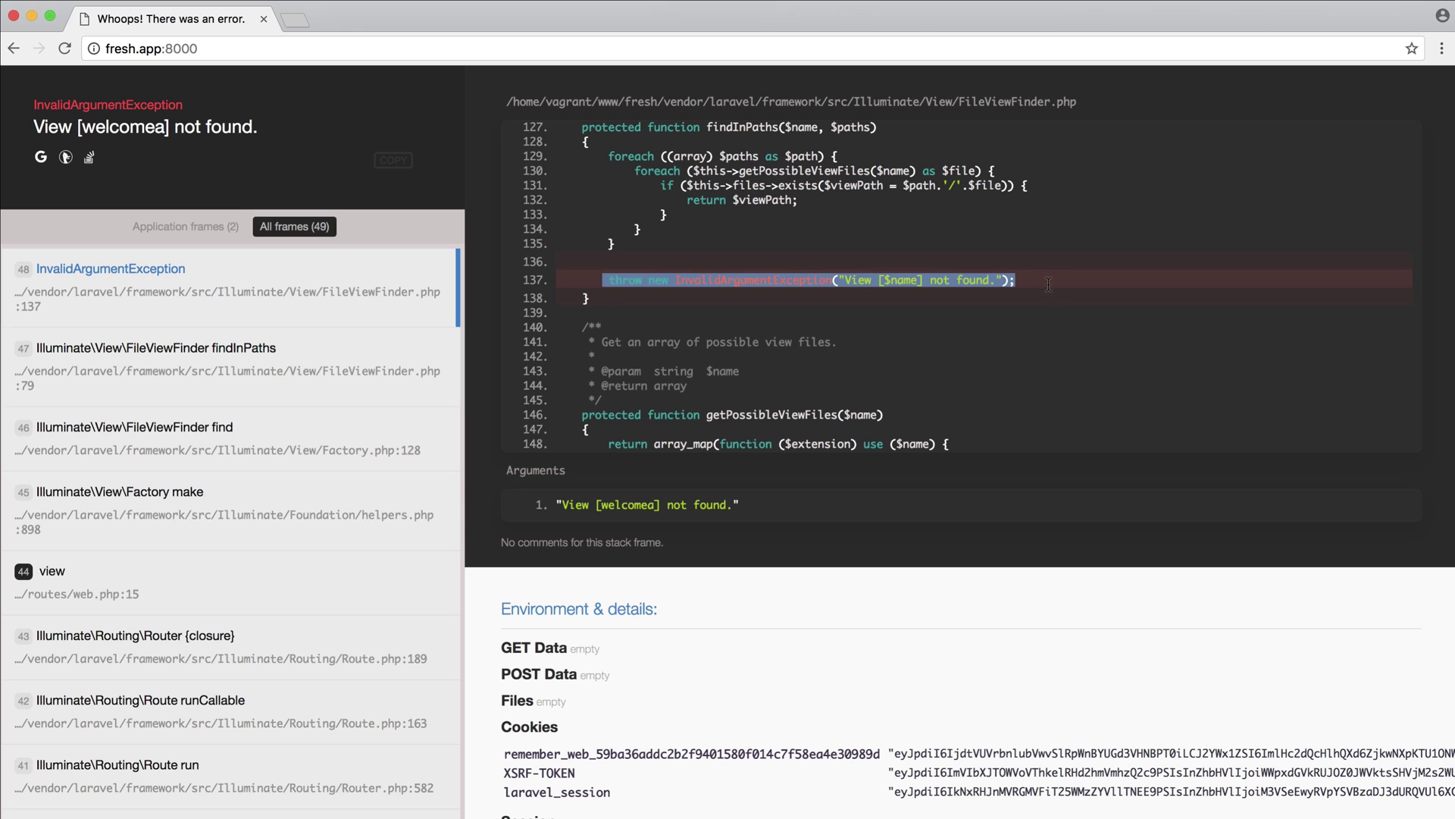
left_click(1063, 281)
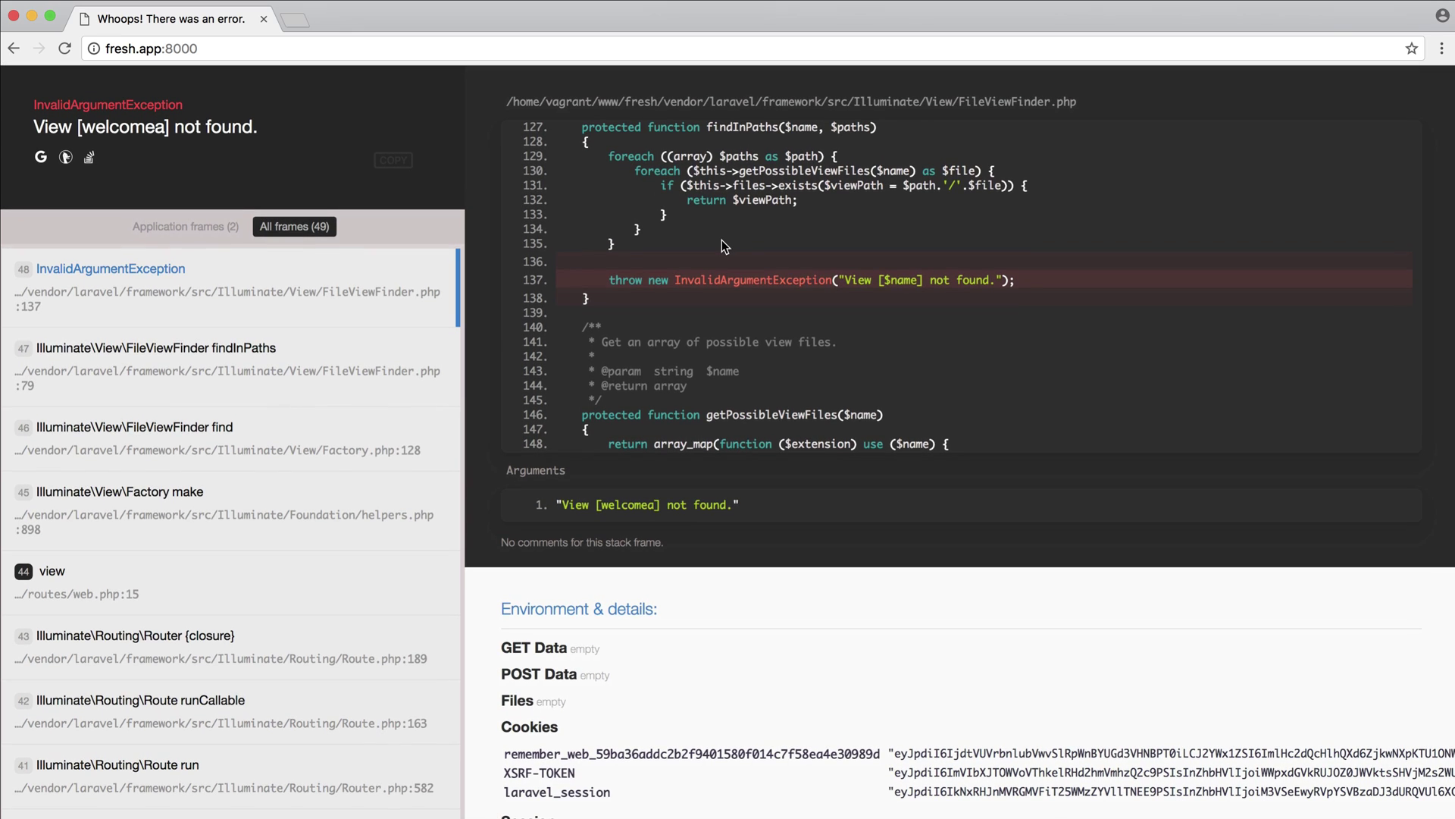
scroll(696, 537, "down", 3)
scroll(695, 537, "down", 3)
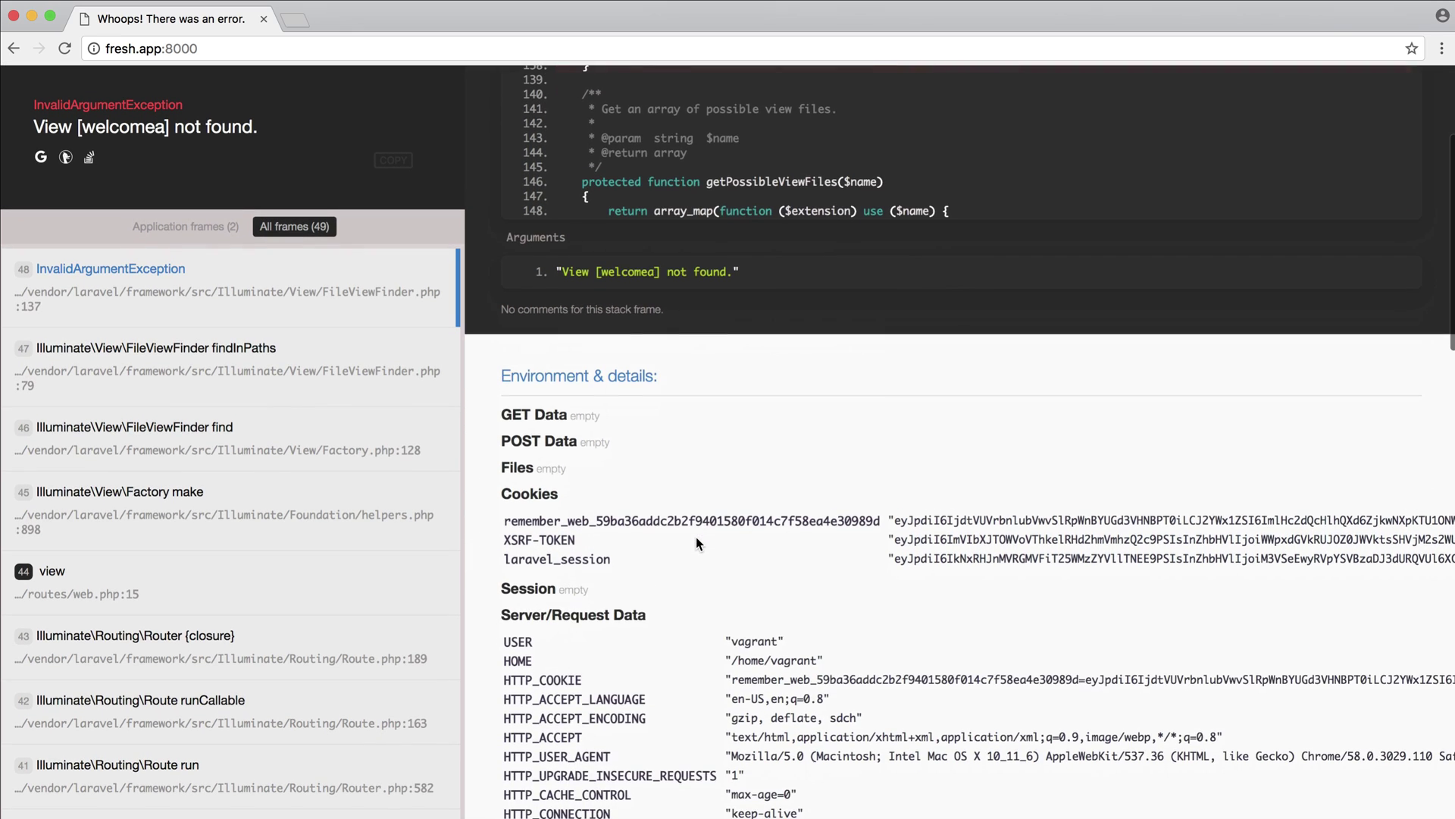
scroll(697, 536, "down", 2)
scroll(696, 537, "down", 1)
scroll(696, 538, "down", 1)
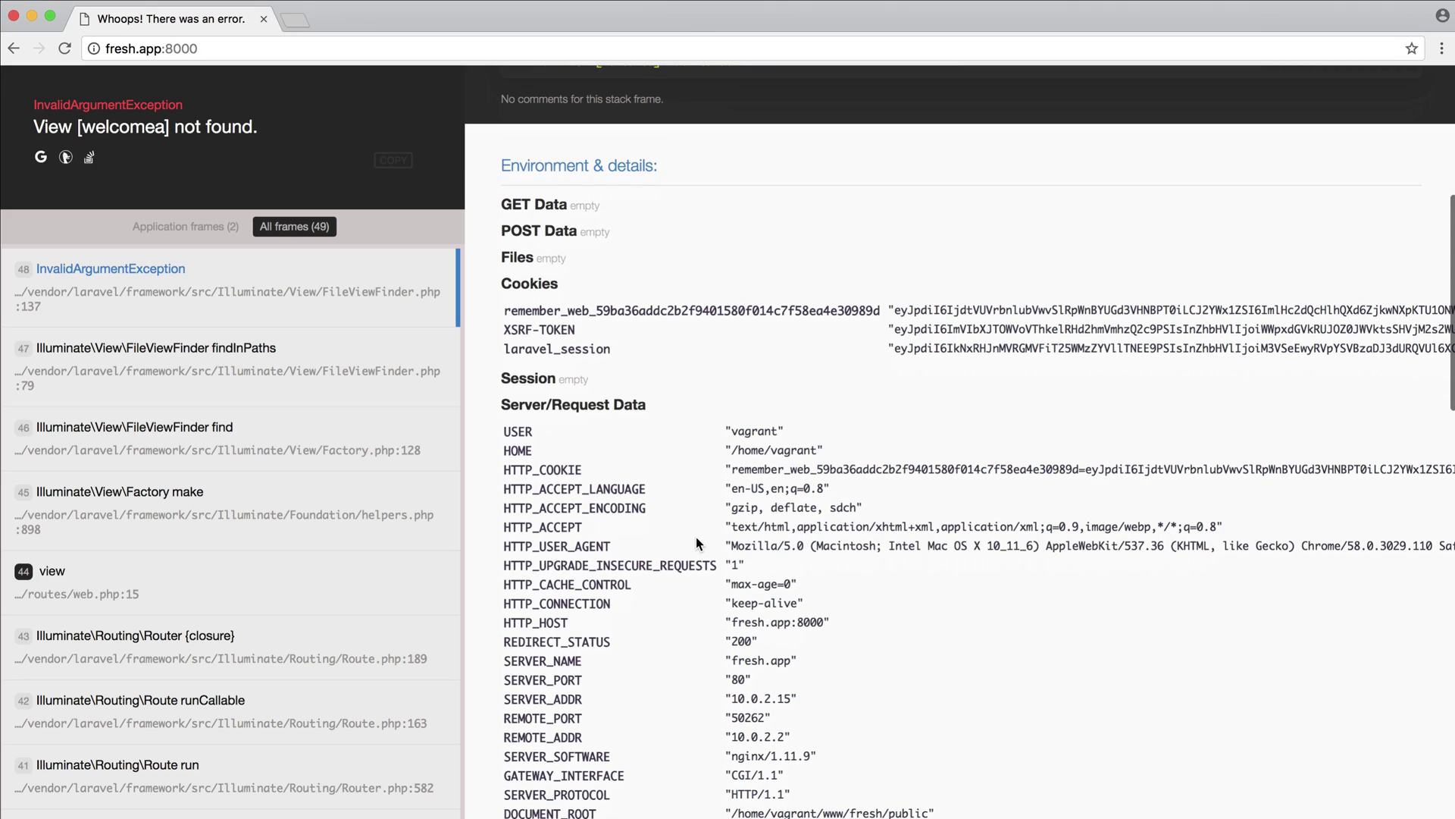
scroll(696, 536, "down", 2)
scroll(696, 538, "down", 1)
scroll(696, 537, "down", 3)
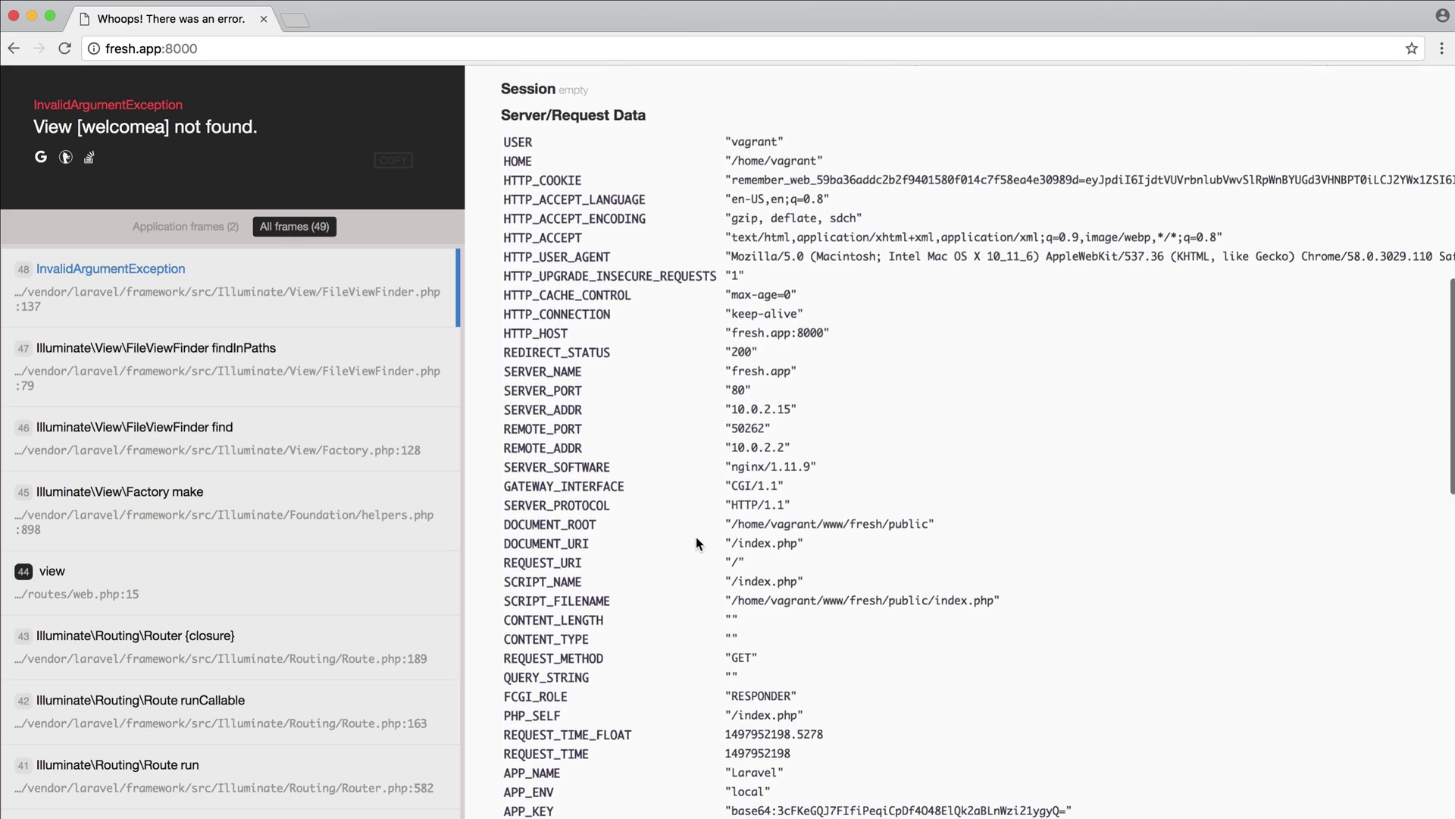
scroll(696, 537, "down", 8)
scroll(696, 541, "up", 5)
scroll(696, 542, "up", 10)
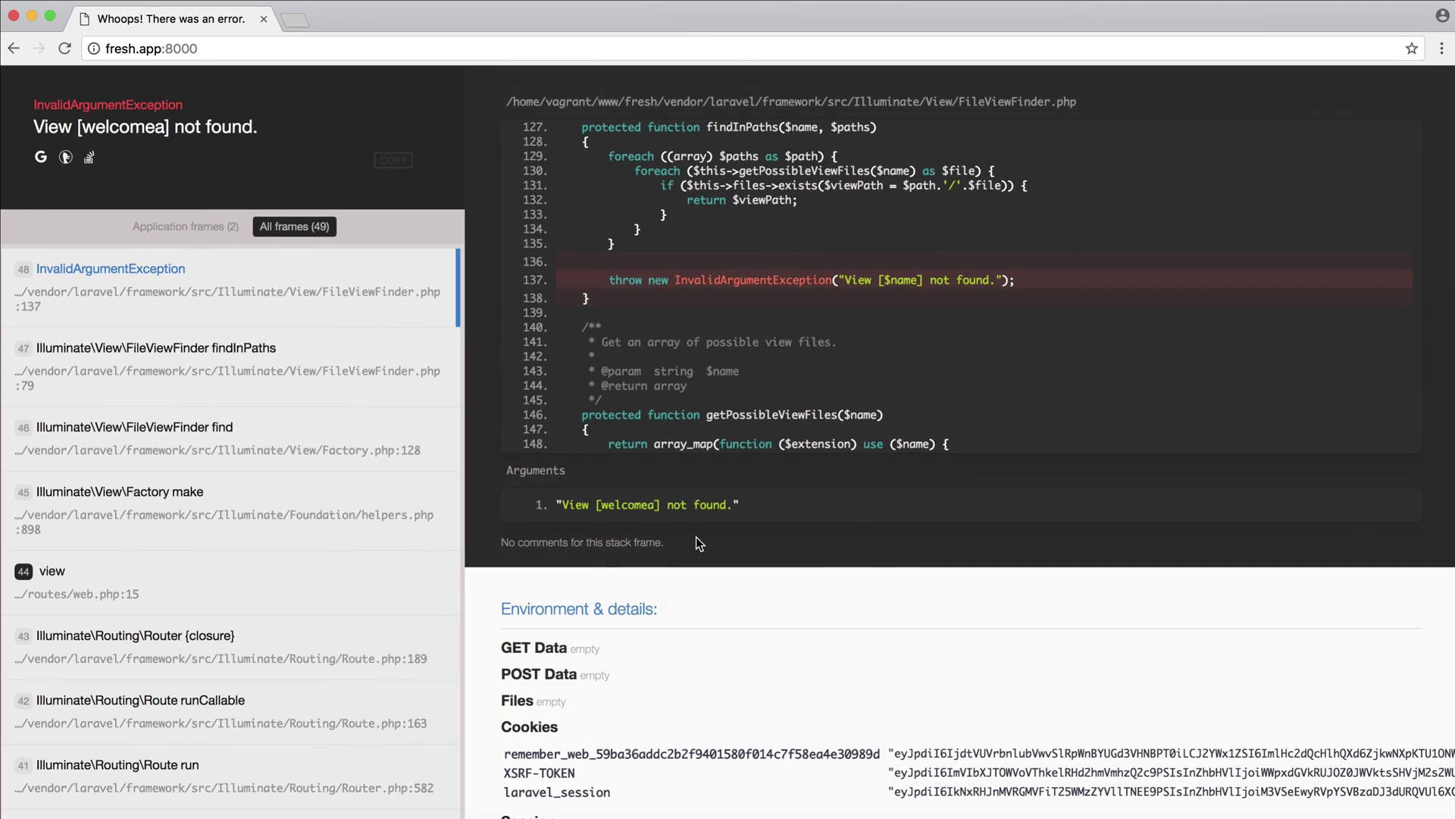